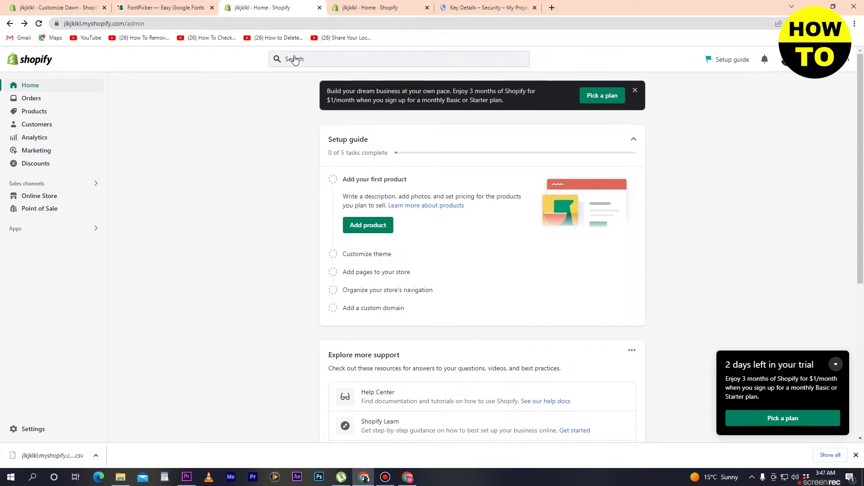
# Open the custom app development page from the store's app and sales channel settings.
pyautogui.click(293, 57)
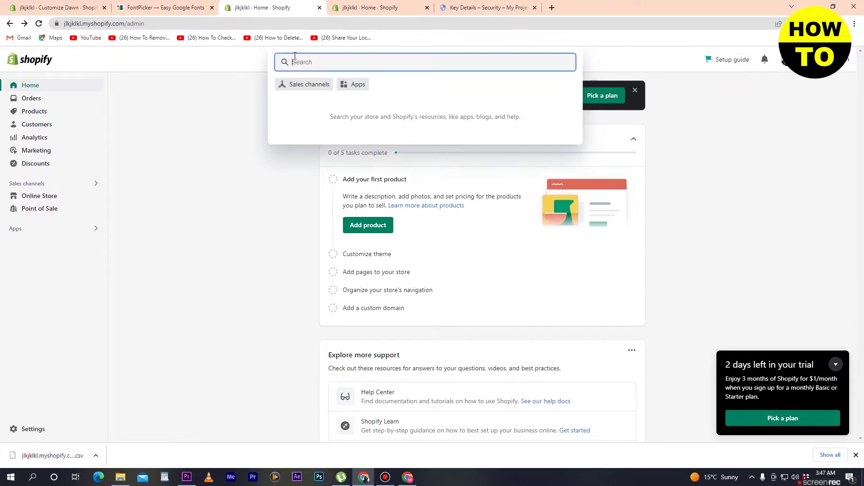
pyautogui.click(357, 88)
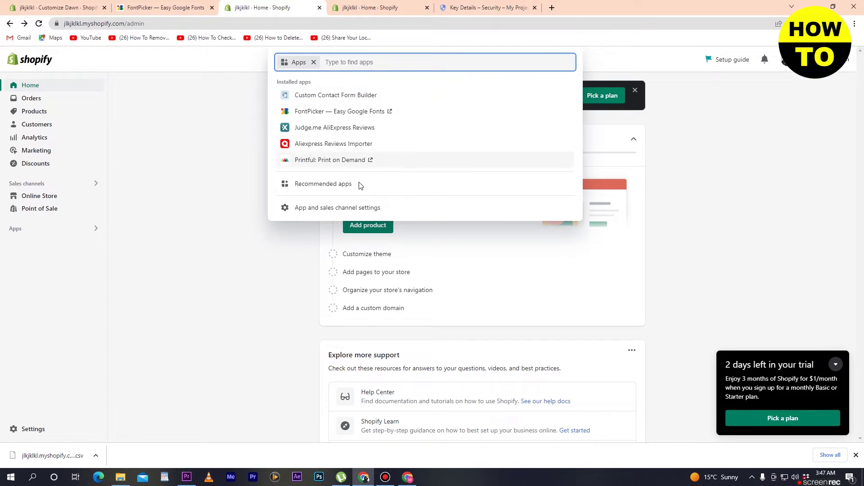
pyautogui.click(354, 208)
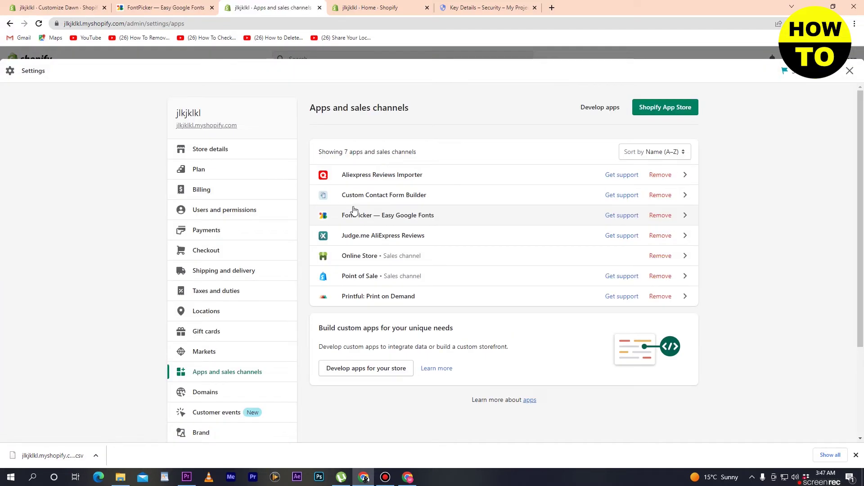
pyautogui.click(594, 108)
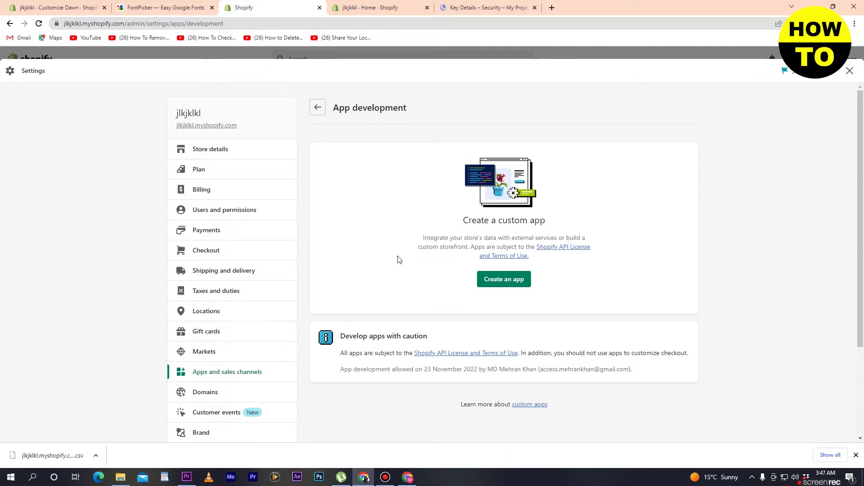
# Create a custom app named GET ME, keeping the preselected app developer.
pyautogui.click(505, 279)
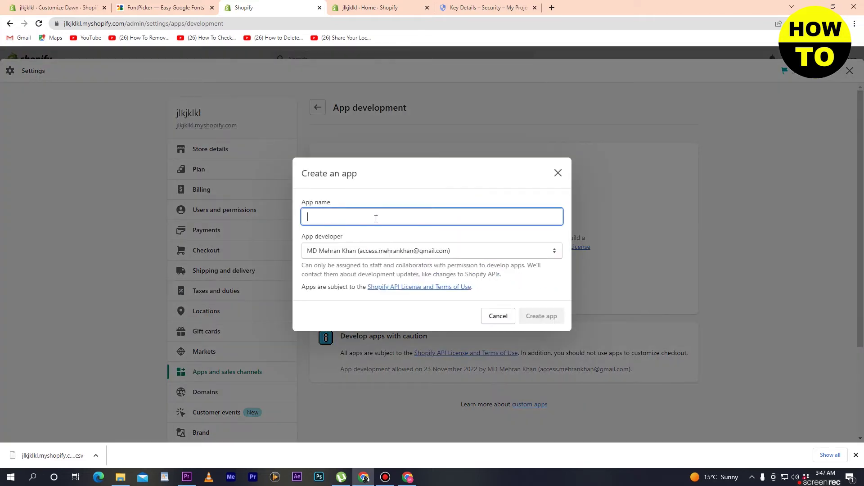
pyautogui.click(446, 253)
pyautogui.click(429, 247)
pyautogui.click(379, 216)
pyautogui.write('GET ME')
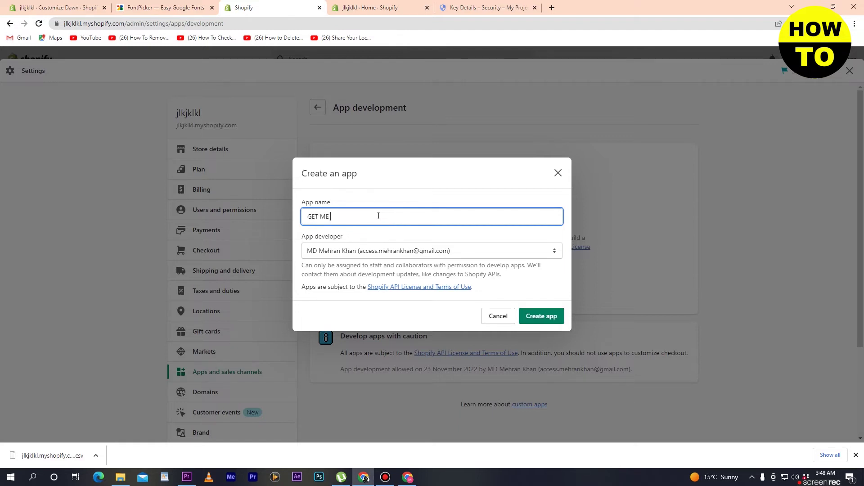
pyautogui.click(536, 321)
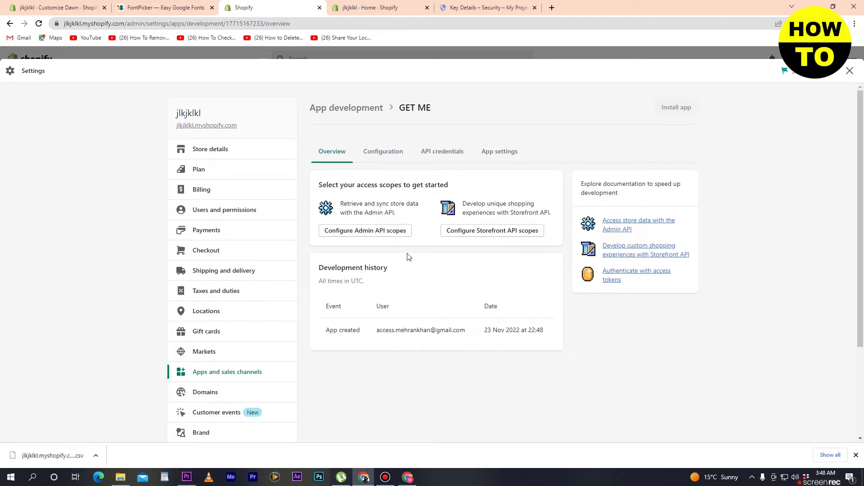
# Open the Admin API scope configuration and enable read_analytics plus the write and read scopes for assigned fulfillment orders.
pyautogui.click(373, 231)
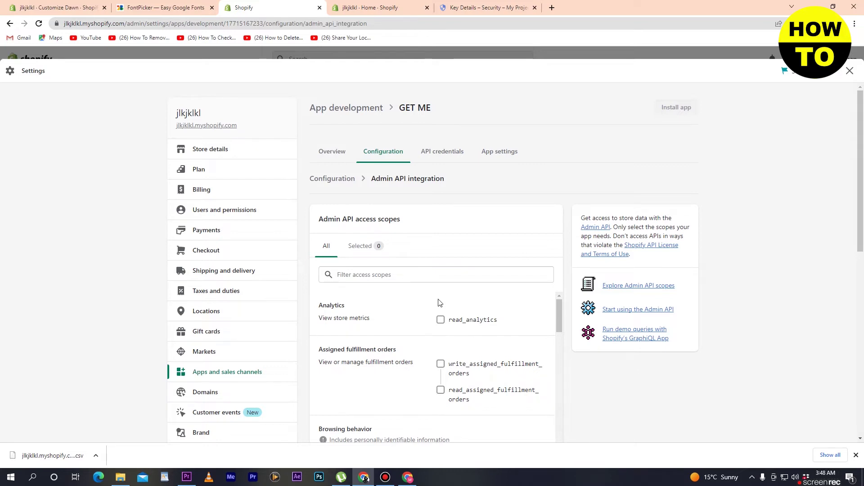
pyautogui.click(441, 320)
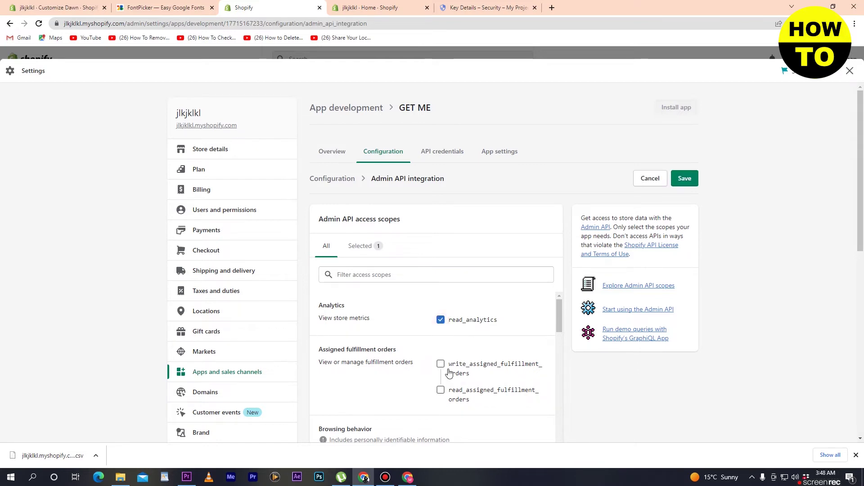
pyautogui.click(441, 365)
# Enable the access scopes from Browsing behavior down to the group just before Custom pixels.
pyautogui.scroll(-1, 446, 374)
pyautogui.scroll(-2, 446, 374)
pyautogui.scroll(2, 447, 367)
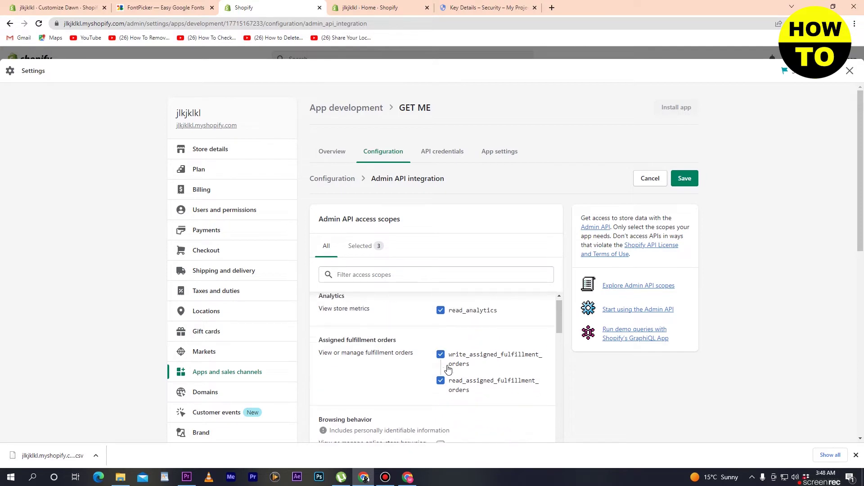
pyautogui.scroll(-2, 448, 369)
pyautogui.click(441, 365)
pyautogui.click(441, 422)
pyautogui.scroll(-2, 454, 391)
pyautogui.click(441, 393)
# Enable the write and read access scopes for custom pixels, customers and discounts.
pyautogui.scroll(-3, 461, 380)
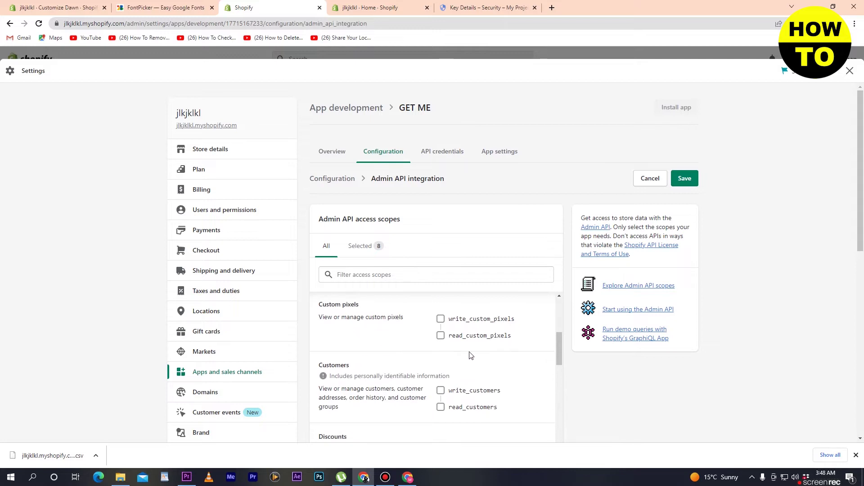
pyautogui.scroll(2, 450, 360)
pyautogui.scroll(-1, 444, 378)
pyautogui.click(441, 365)
pyautogui.scroll(-2, 455, 371)
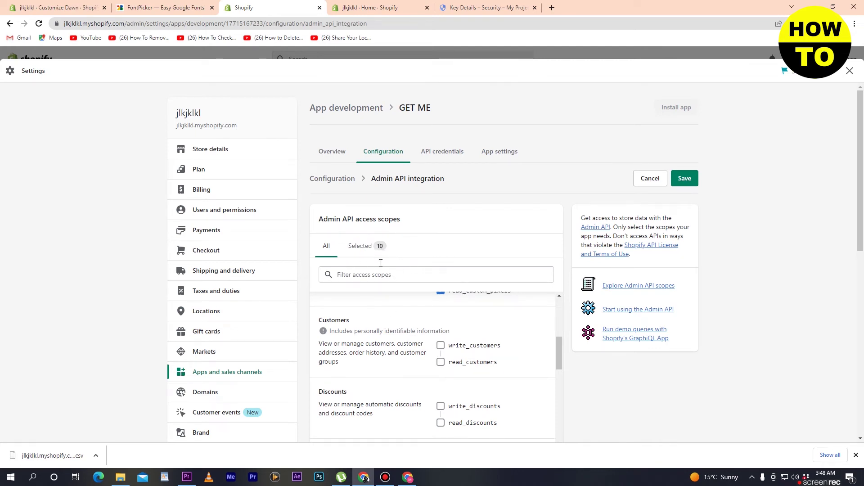
pyautogui.click(441, 346)
pyautogui.scroll(-2, 443, 350)
pyautogui.click(440, 317)
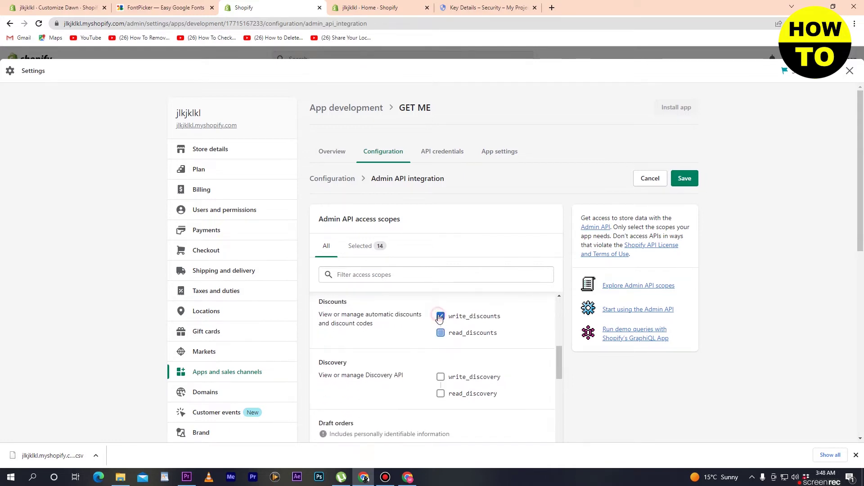
# Enable the write and read access scopes for Discovery and draft orders.
pyautogui.scroll(-1, 450, 360)
pyautogui.click(441, 333)
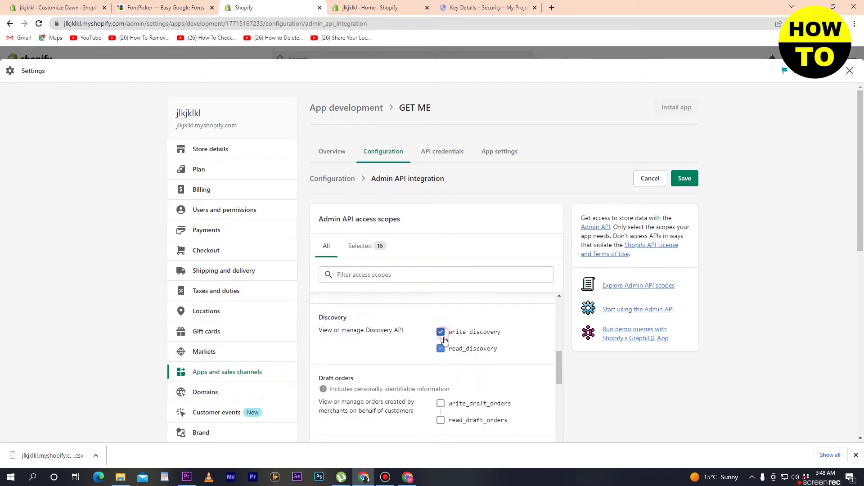
pyautogui.click(441, 403)
# Enable the write and read access scopes for files and fulfillment services.
pyautogui.scroll(-2, 464, 366)
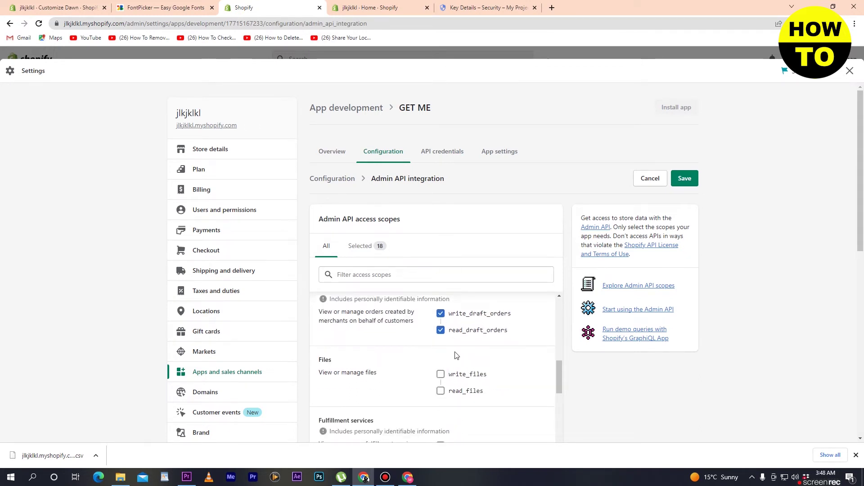
pyautogui.scroll(-1, 456, 356)
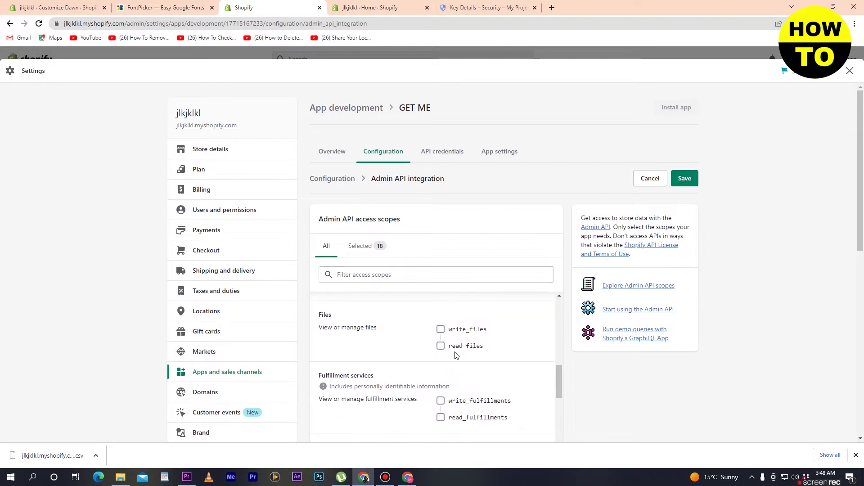
pyautogui.scroll(2, 439, 351)
pyautogui.scroll(1, 439, 352)
pyautogui.scroll(-2, 441, 349)
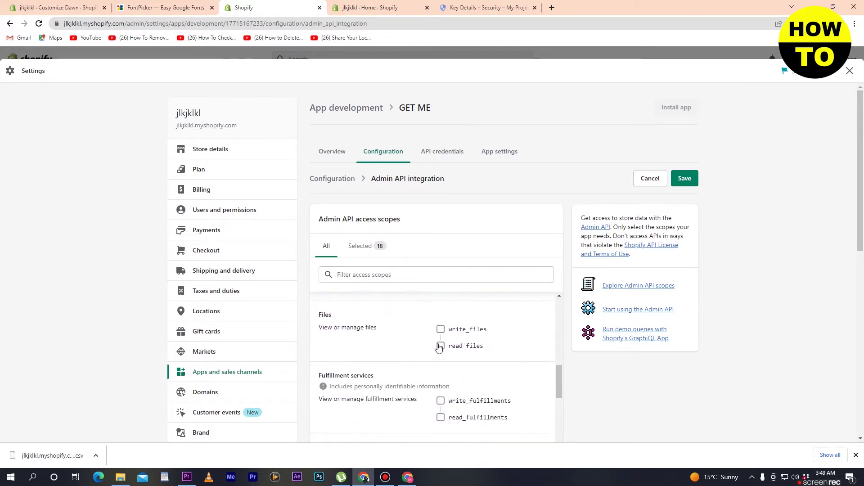
pyautogui.click(441, 333)
pyautogui.scroll(-1, 459, 351)
pyautogui.click(441, 356)
# Enable the access scopes following Fulfillment services, through write_gift_cards and read_gift_cards.
pyautogui.scroll(-3, 444, 360)
pyautogui.scroll(2, 443, 360)
pyautogui.click(441, 372)
pyautogui.scroll(-2, 442, 374)
pyautogui.click(441, 325)
pyautogui.click(441, 342)
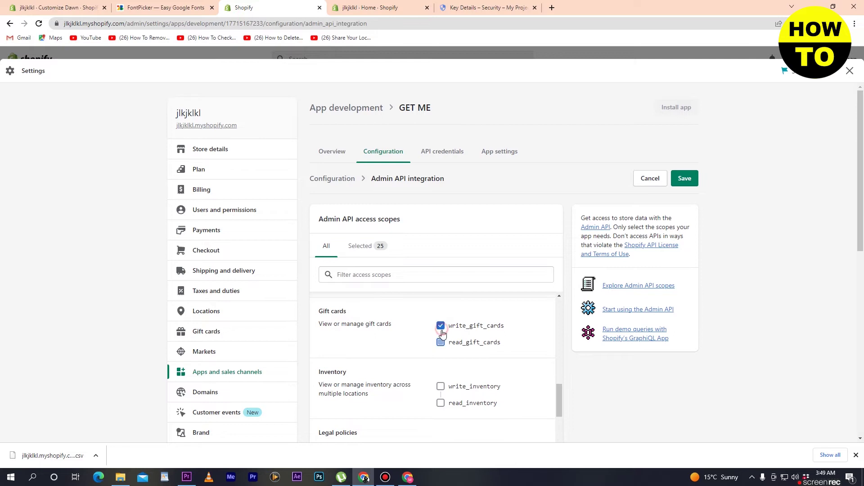
# Enable the write and read access scopes for inventory, legal policies and locations.
pyautogui.scroll(-2, 452, 355)
pyautogui.click(441, 313)
pyautogui.click(441, 296)
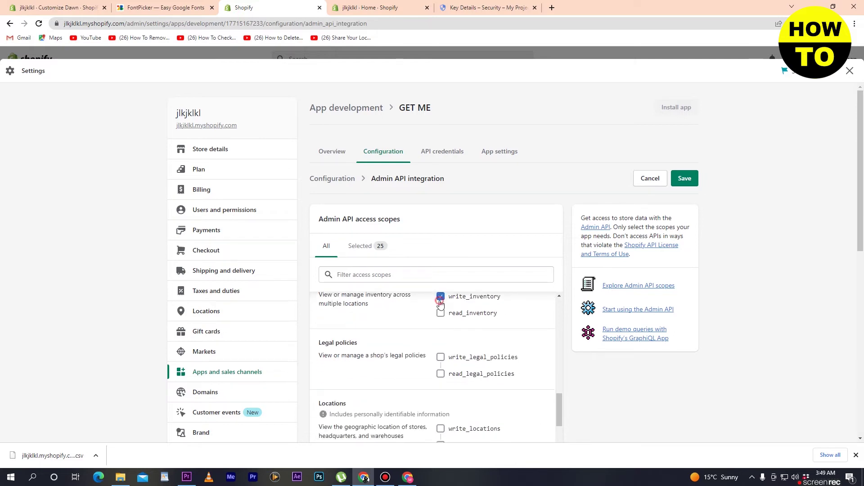
pyautogui.click(440, 357)
pyautogui.click(441, 374)
pyautogui.scroll(-2, 443, 365)
pyautogui.click(441, 339)
pyautogui.click(441, 355)
# Enable the write and read access scopes for marketing events and merchant-managed fulfillment orders.
pyautogui.scroll(-2, 443, 364)
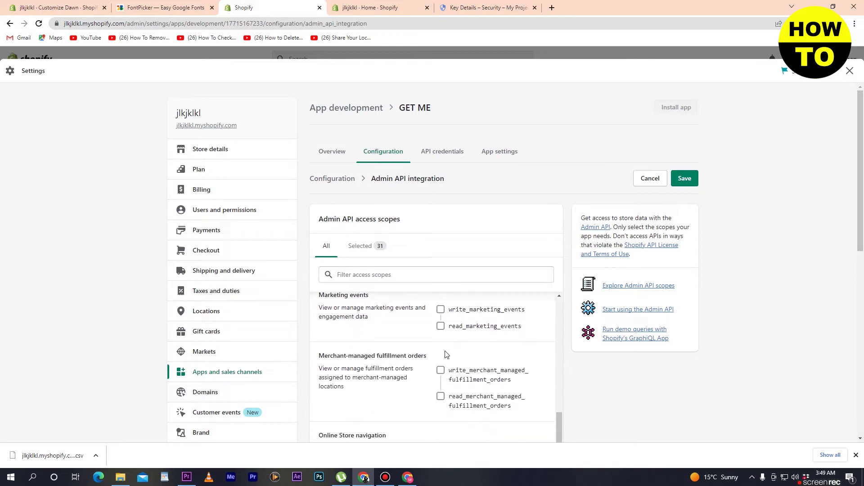
pyautogui.click(440, 310)
pyautogui.click(441, 326)
pyautogui.scroll(-2, 446, 337)
pyautogui.scroll(1, 455, 337)
pyautogui.click(441, 319)
# Enable read_online_store_navigation and the write and read scopes for Online Store pages and order editing.
pyautogui.scroll(-1, 443, 333)
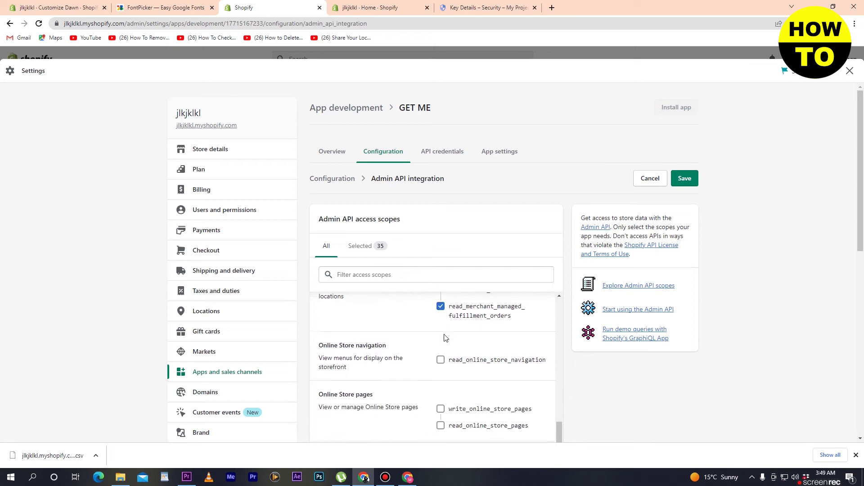
pyautogui.click(441, 359)
pyautogui.scroll(-2, 450, 359)
pyautogui.click(441, 320)
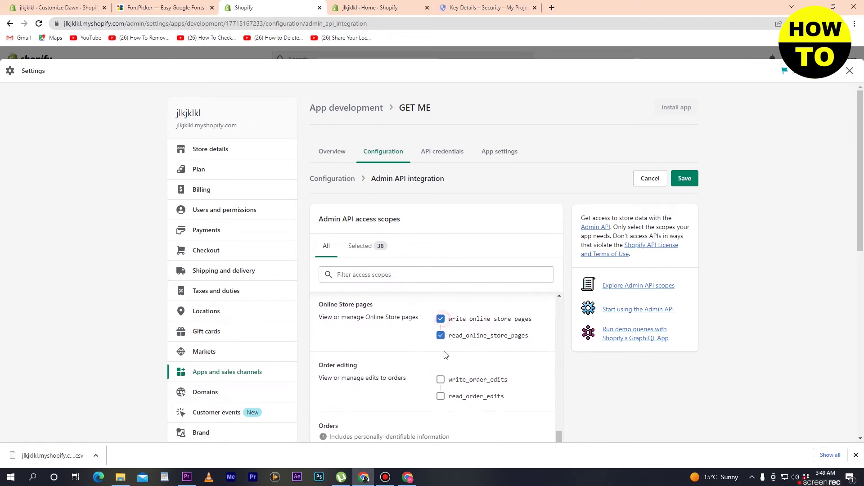
pyautogui.click(440, 380)
# Enable the write and read access scopes for orders, payment terms, pixels and price rules.
pyautogui.scroll(-1, 444, 382)
pyautogui.scroll(-3, 443, 382)
pyautogui.scroll(1, 443, 382)
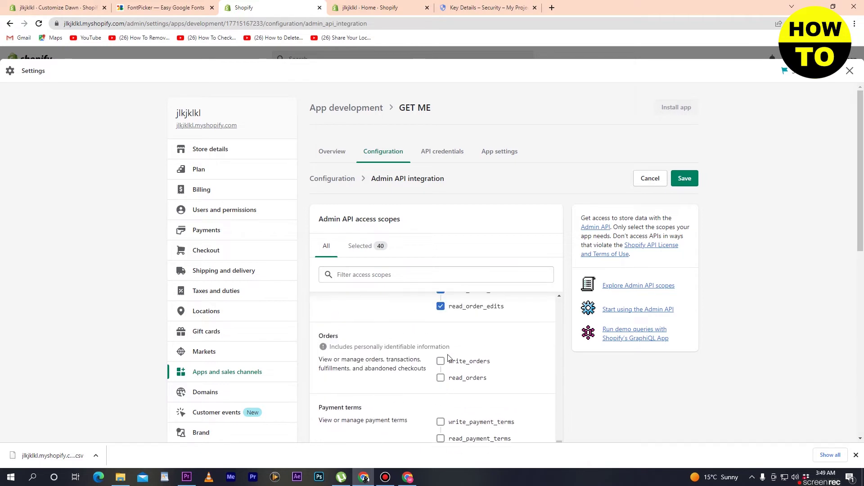
pyautogui.click(441, 361)
pyautogui.click(440, 422)
pyautogui.scroll(-3, 442, 427)
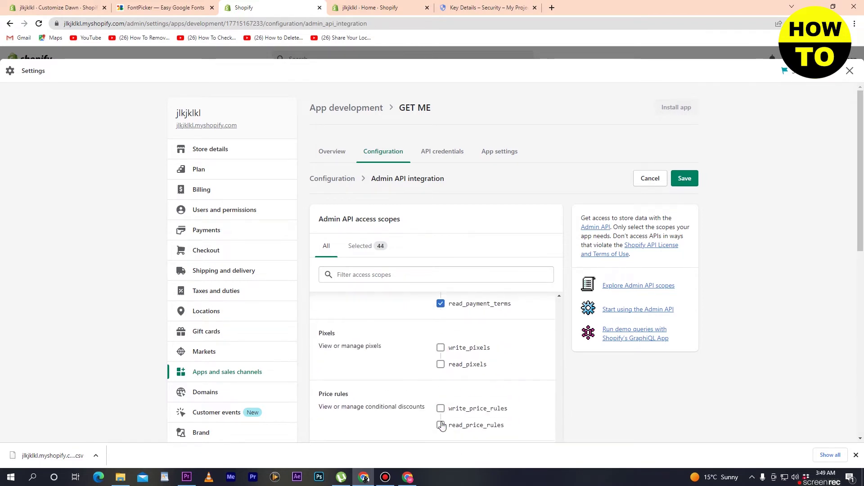
pyautogui.click(440, 350)
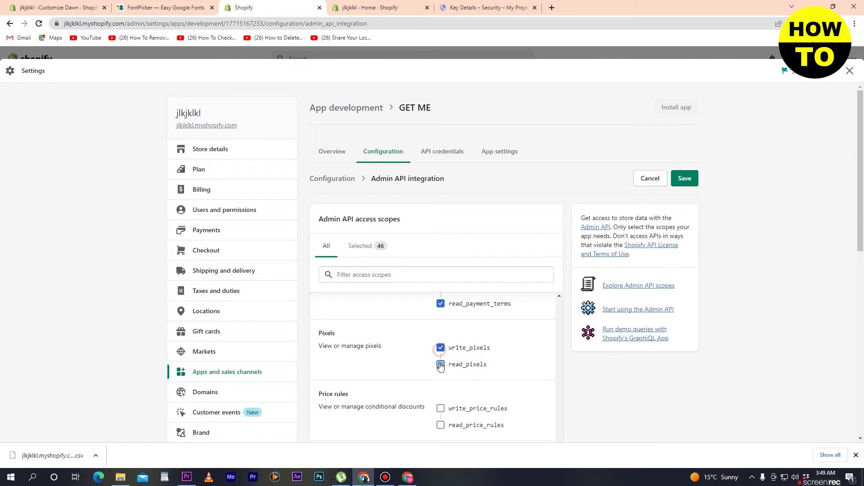
pyautogui.click(441, 408)
# Enable the write and read access scopes for product feeds and product listings.
pyautogui.scroll(-1, 441, 411)
pyautogui.scroll(-2, 441, 412)
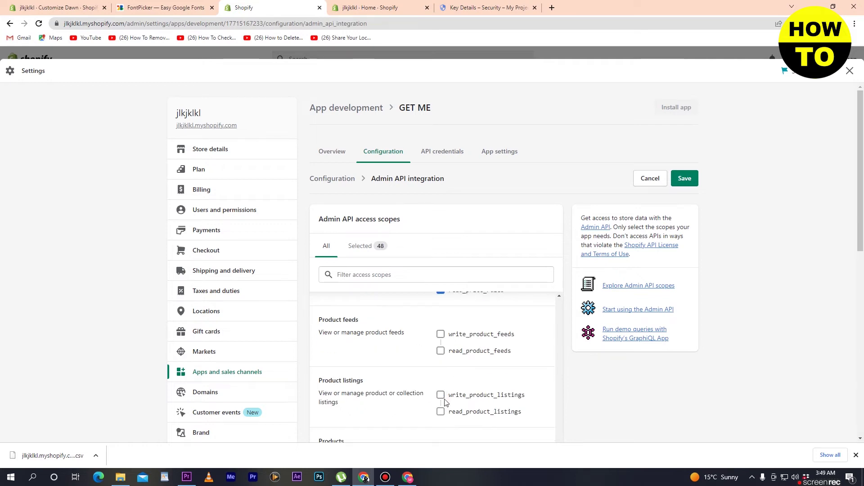
pyautogui.click(441, 334)
pyautogui.click(441, 351)
pyautogui.click(441, 395)
pyautogui.click(440, 334)
# Enable the write and read access scopes for products, purchase options, reports and the resource feedback group.
pyautogui.scroll(-3, 465, 353)
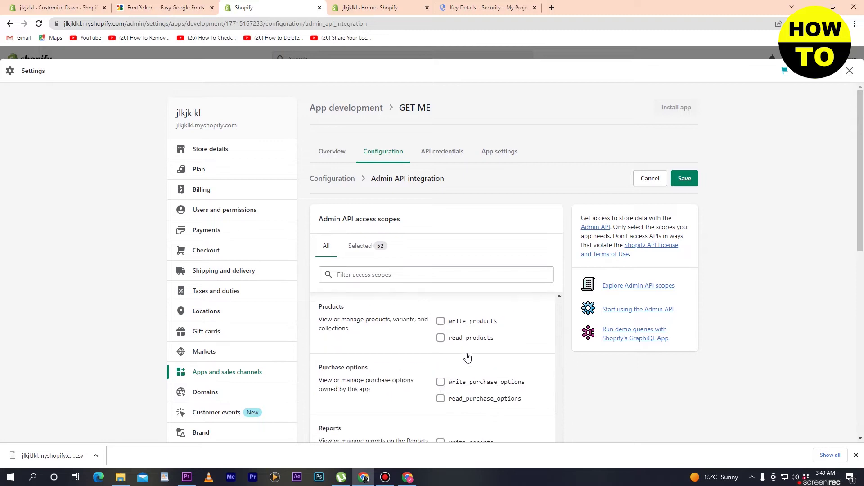
pyautogui.click(441, 321)
pyautogui.click(441, 382)
pyautogui.click(441, 398)
pyautogui.scroll(-3, 469, 387)
pyautogui.scroll(2, 456, 375)
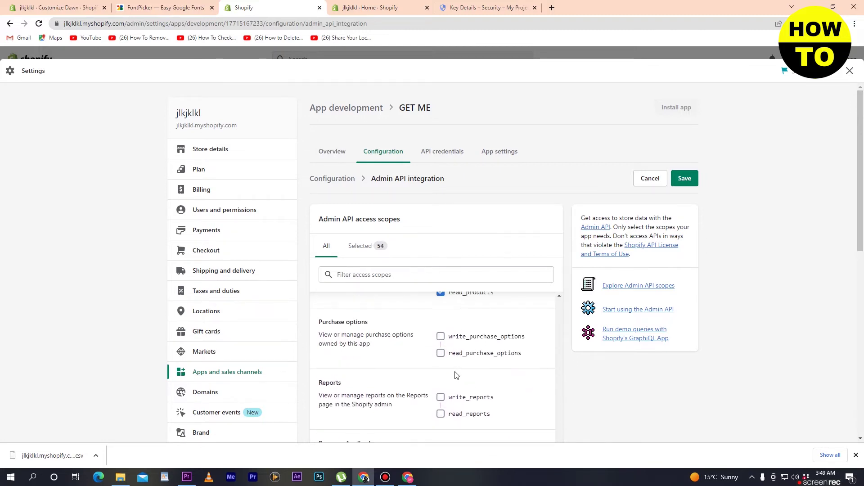
pyautogui.click(441, 336)
pyautogui.click(441, 398)
pyautogui.scroll(-2, 441, 392)
pyautogui.click(441, 368)
# Enable the write and read access scopes for returns and script tags.
pyautogui.scroll(-3, 445, 387)
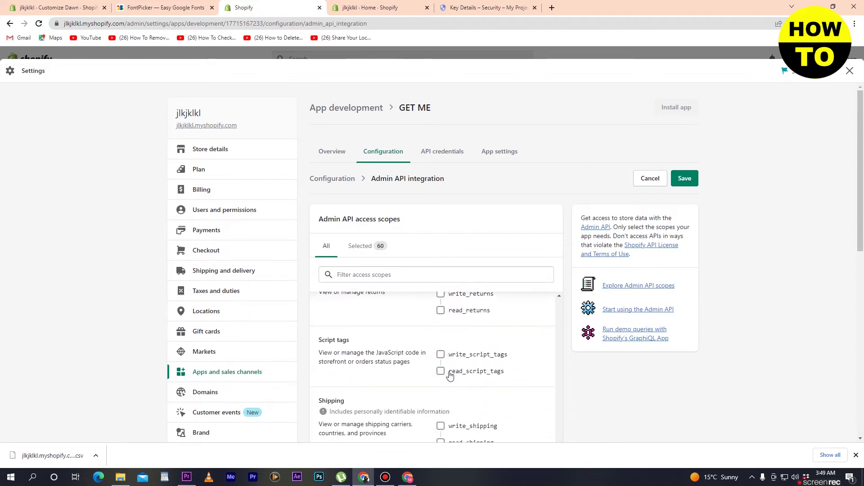
pyautogui.click(441, 310)
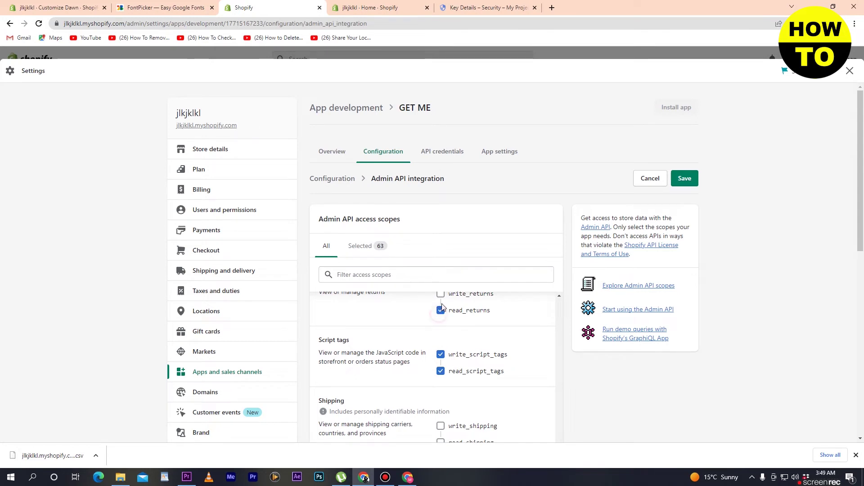
pyautogui.click(440, 293)
# Enable the write and read access scopes for shipping, shop locales, Shopify Credit and Shopify Markets.
pyautogui.scroll(-4, 464, 346)
pyautogui.scroll(-2, 464, 345)
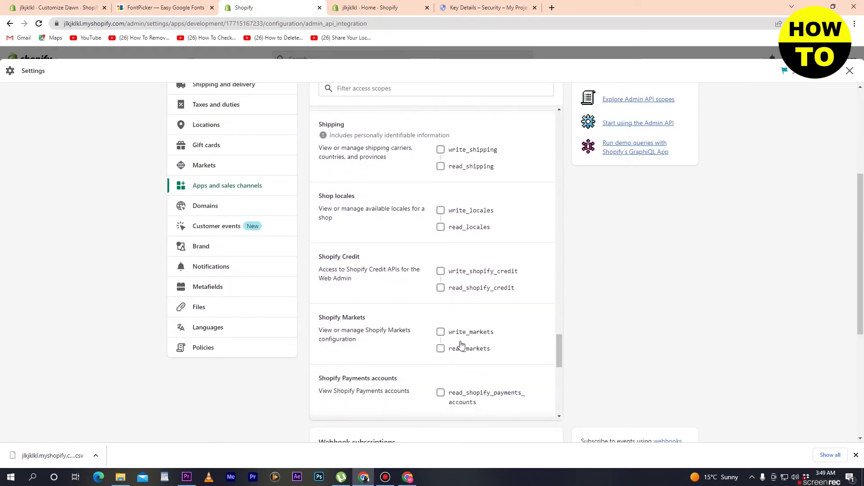
pyautogui.click(441, 151)
pyautogui.click(441, 212)
pyautogui.click(440, 272)
pyautogui.click(439, 333)
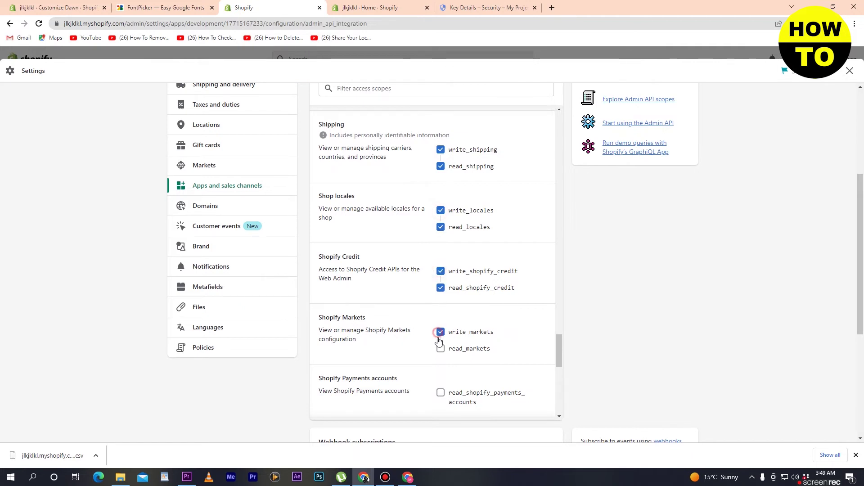
# Enable the access scopes from Shopify Payments accounts through Shopify Payments payouts.
pyautogui.click(440, 393)
pyautogui.scroll(-2, 446, 387)
pyautogui.click(441, 356)
pyautogui.click(440, 410)
pyautogui.scroll(-3, 442, 408)
pyautogui.click(441, 329)
# Enable the write and read access scopes for store content, themes, third-party fulfillment orders and translations.
pyautogui.click(441, 393)
pyautogui.scroll(-2, 444, 387)
pyautogui.click(441, 363)
pyautogui.scroll(-3, 442, 366)
pyautogui.click(440, 310)
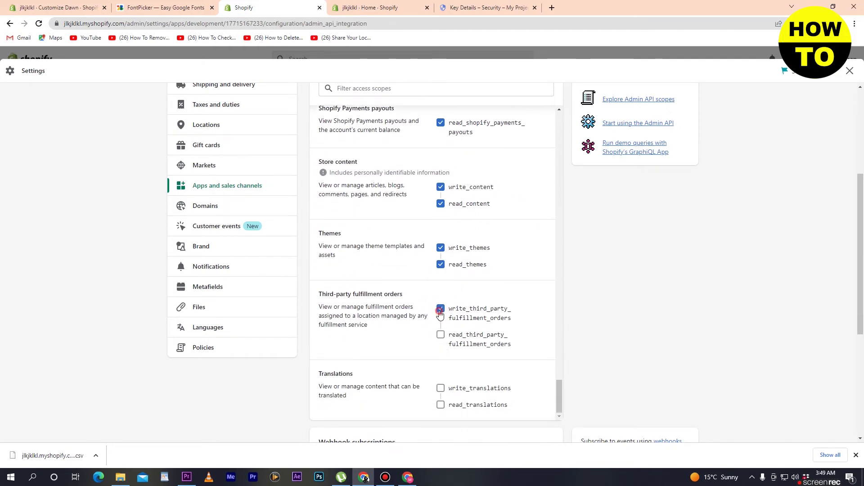
pyautogui.click(441, 388)
pyautogui.scroll(-3, 442, 409)
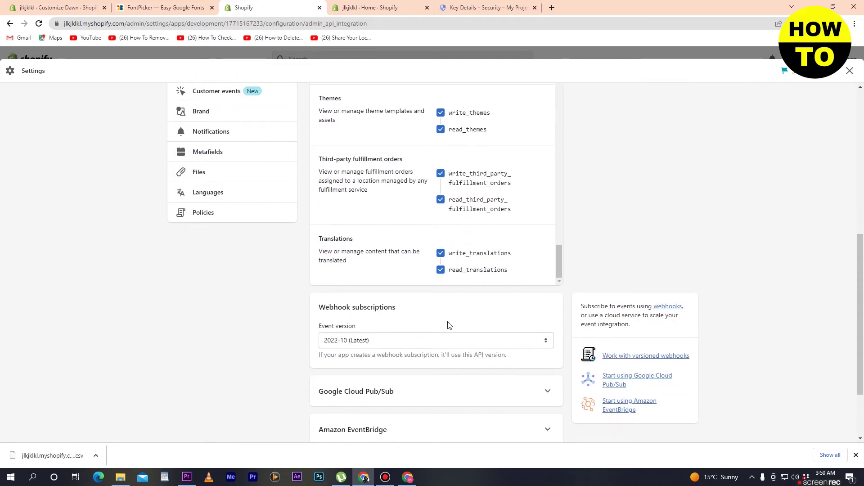
pyautogui.scroll(7, 448, 327)
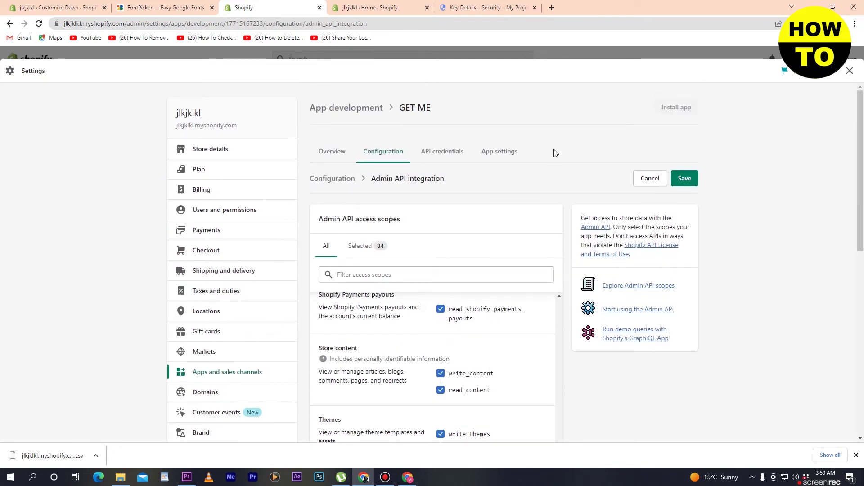
# Save the selected Admin API access scopes for the GET ME app.
pyautogui.click(685, 178)
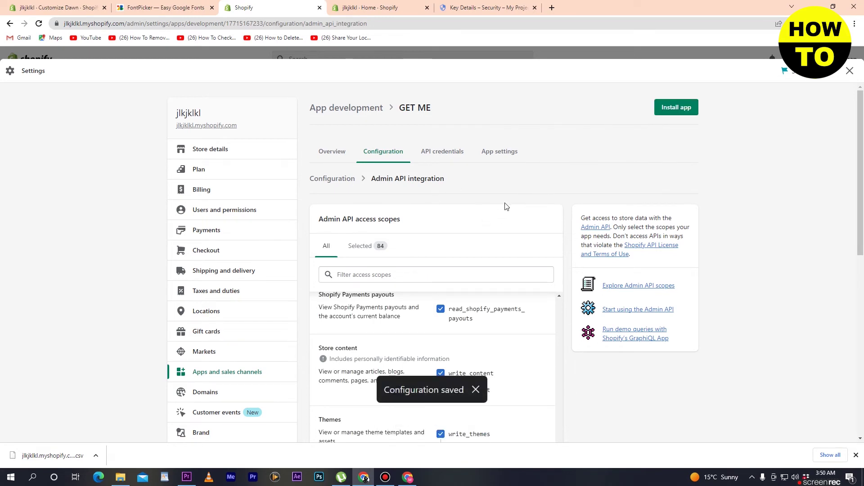
pyautogui.scroll(-3, 463, 238)
pyautogui.scroll(3, 465, 245)
# Open the app's API credentials and reveal the API secret key.
pyautogui.click(448, 159)
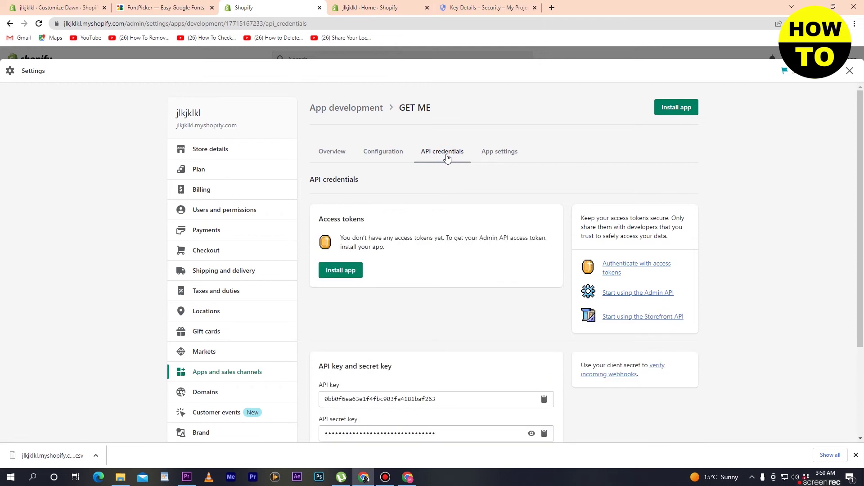
pyautogui.scroll(-3, 476, 293)
pyautogui.scroll(2, 477, 293)
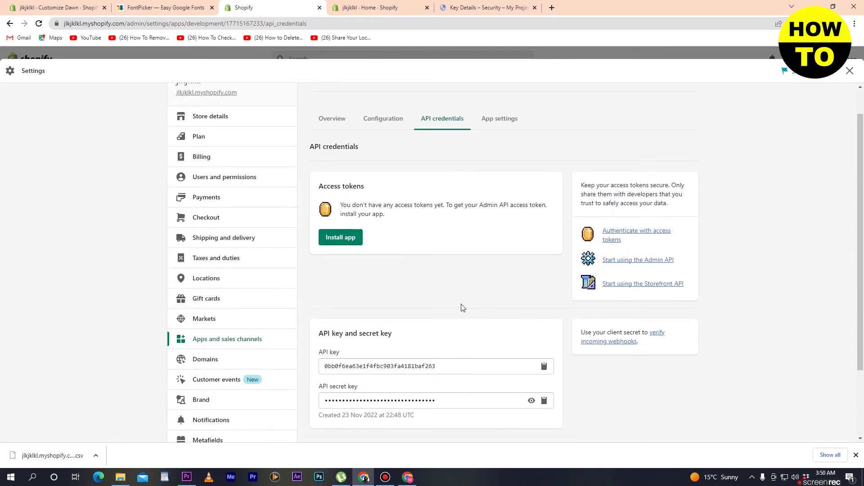
pyautogui.scroll(-2, 462, 308)
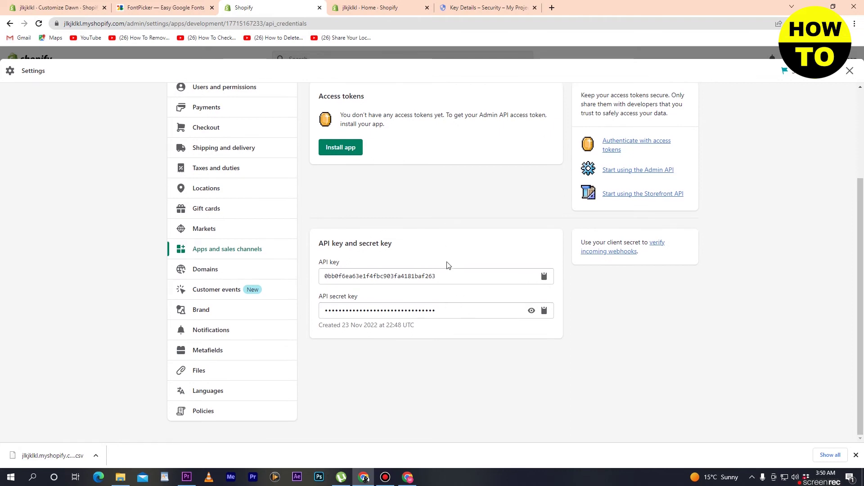
pyautogui.scroll(3, 407, 259)
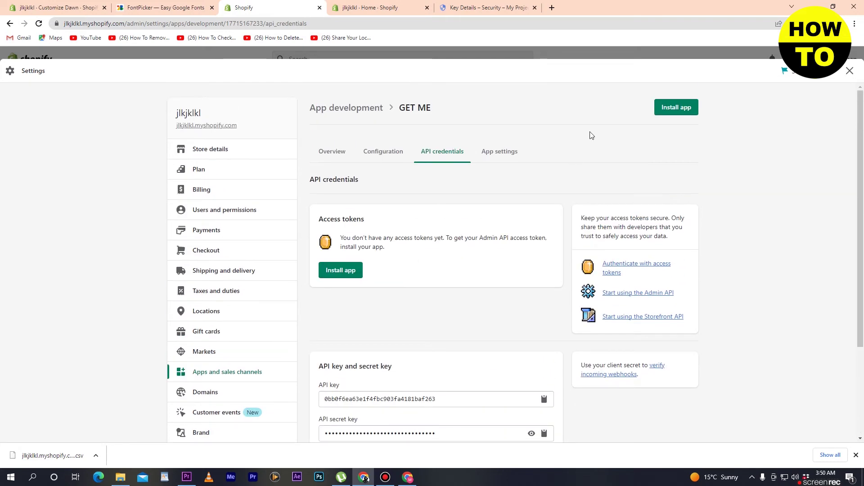
pyautogui.scroll(-2, 540, 270)
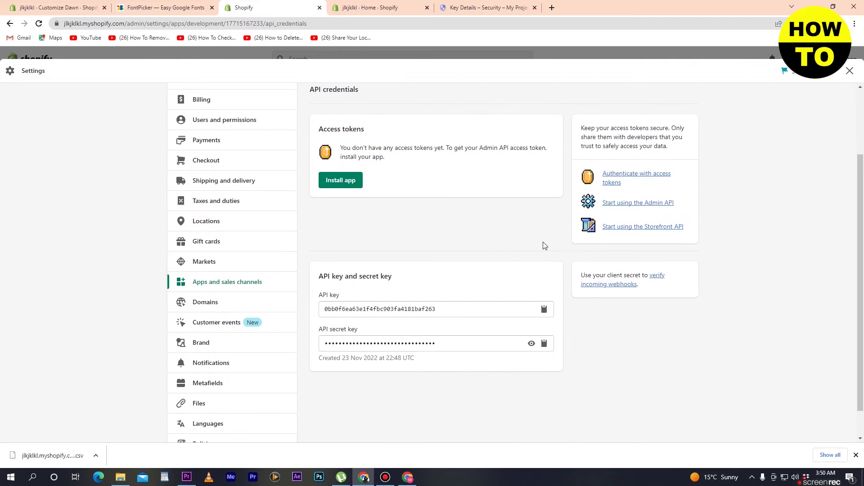
pyautogui.click(531, 345)
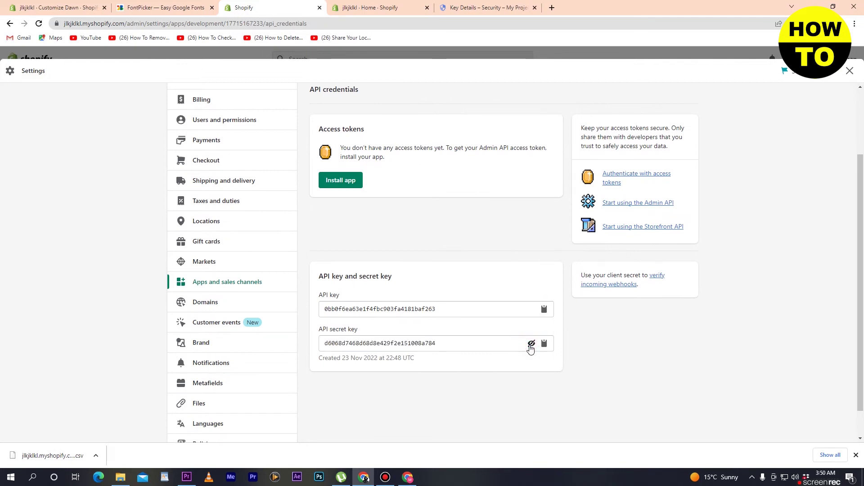
# Copy the app's complete API key to the clipboard.
pyautogui.moveTo(476, 308); pyautogui.dragTo(316, 311)
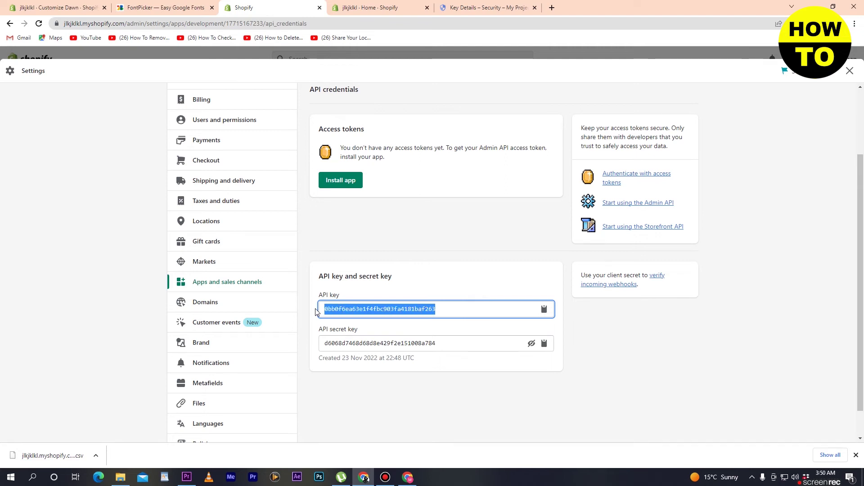
pyautogui.rightClick(328, 310)
pyautogui.click(345, 316)
# Toggle the API secret key repeatedly between hidden and shown.
pyautogui.click(532, 344)
pyautogui.click(533, 344)
pyautogui.click(532, 344)
pyautogui.click(533, 345)
pyautogui.click(532, 344)
pyautogui.click(532, 344)
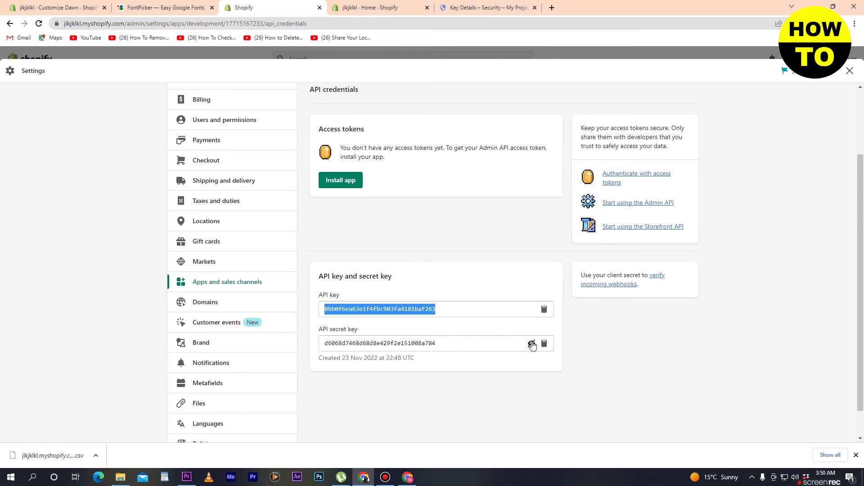
# Copy the selected API key once more and look over the API key and secret key section.
pyautogui.scroll(1, 450, 345)
pyautogui.rightClick(428, 353)
pyautogui.click(437, 359)
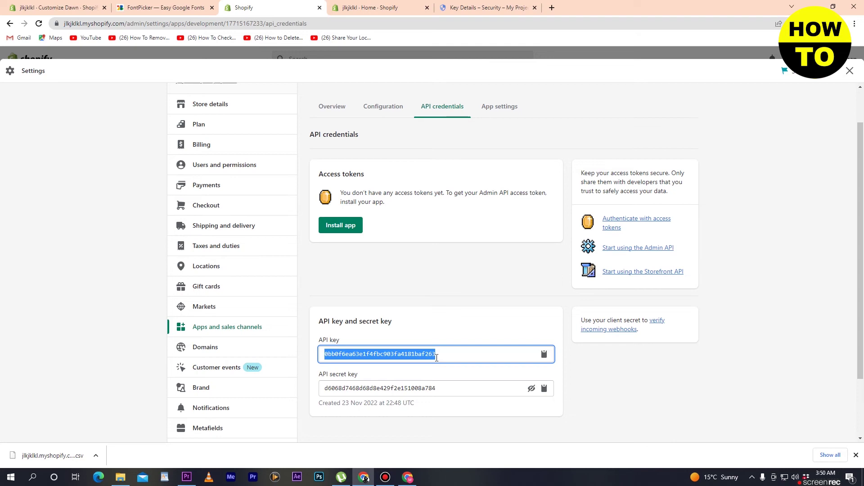
pyautogui.scroll(1, 430, 296)
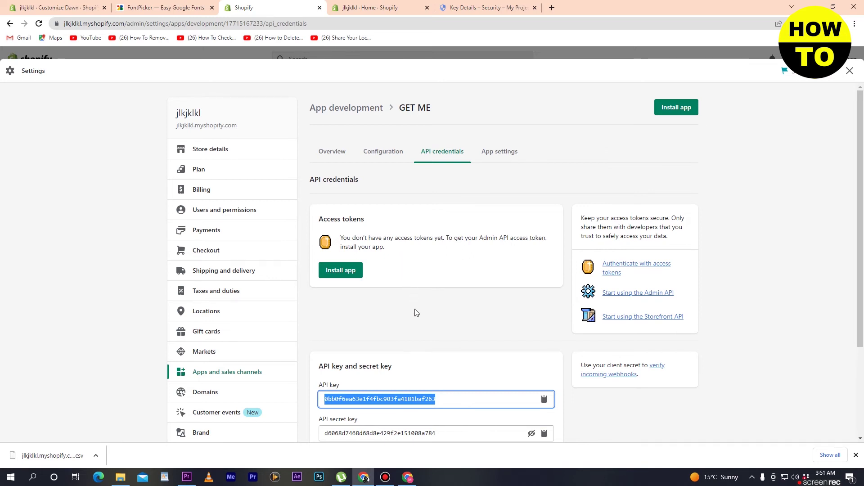
pyautogui.scroll(-2, 415, 311)
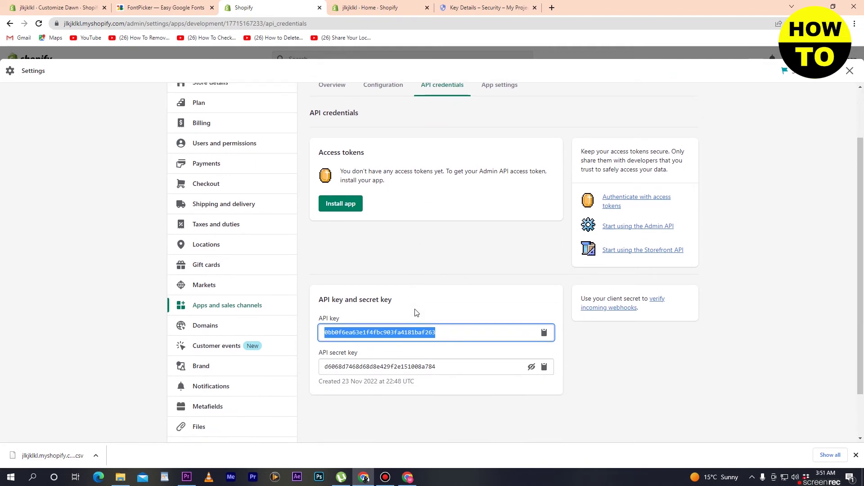
# Install the GET ME app on the jlkjklkl store.
pyautogui.scroll(2, 414, 309)
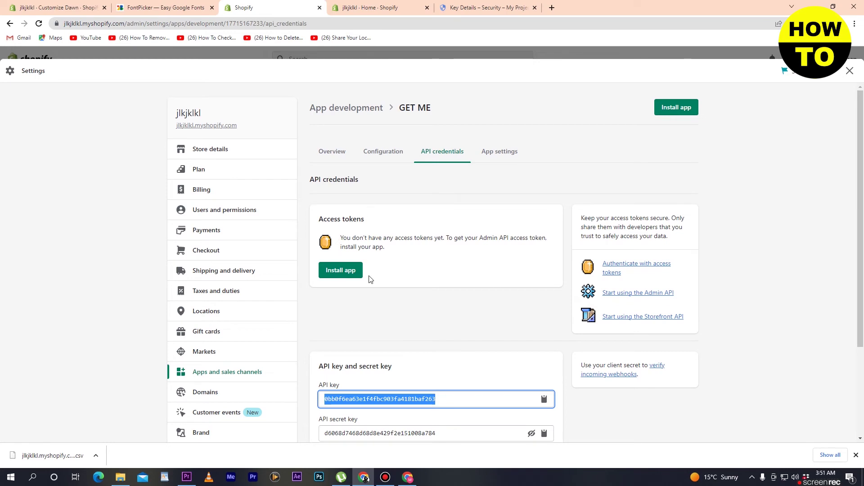
pyautogui.click(679, 108)
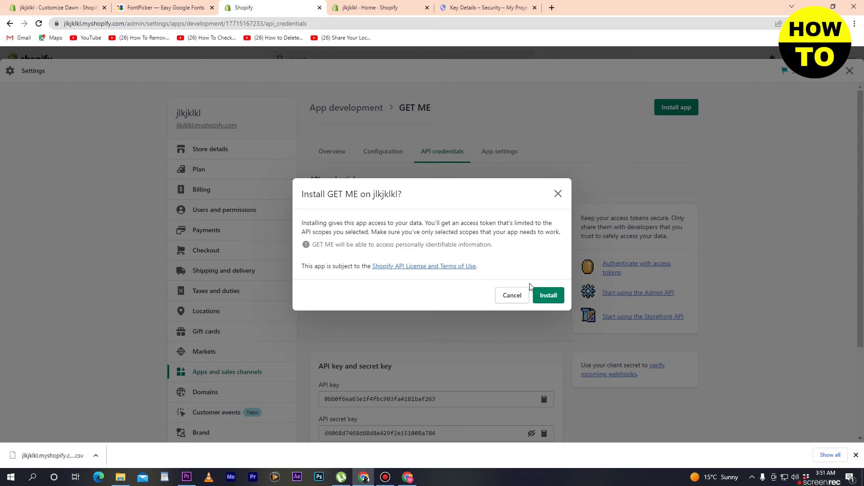
pyautogui.click(547, 298)
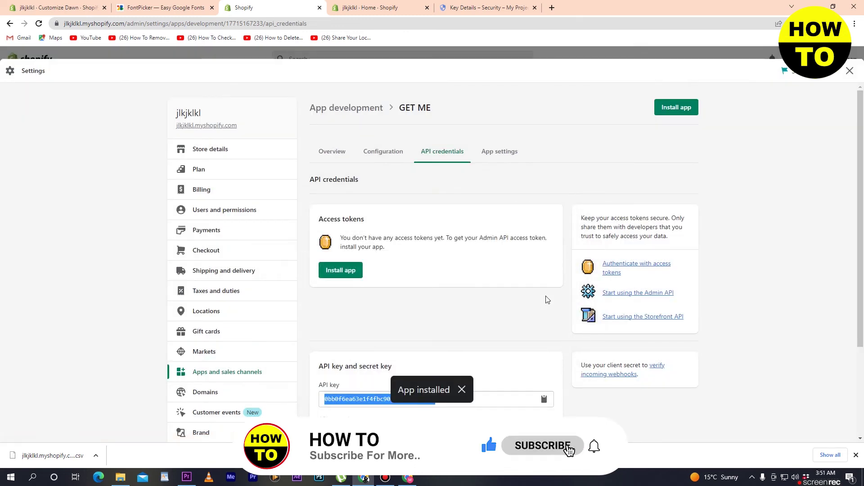
# Reveal the one-time Admin API access token and copy it to the clipboard.
pyautogui.scroll(-3, 522, 277)
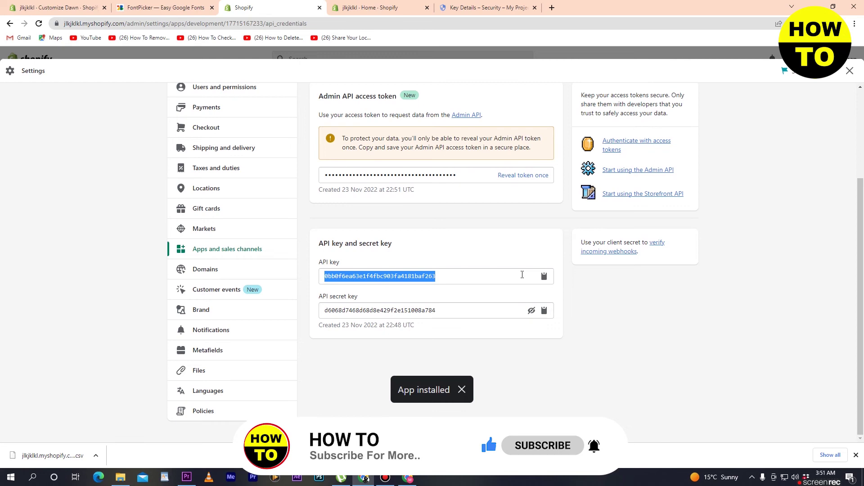
pyautogui.click(527, 176)
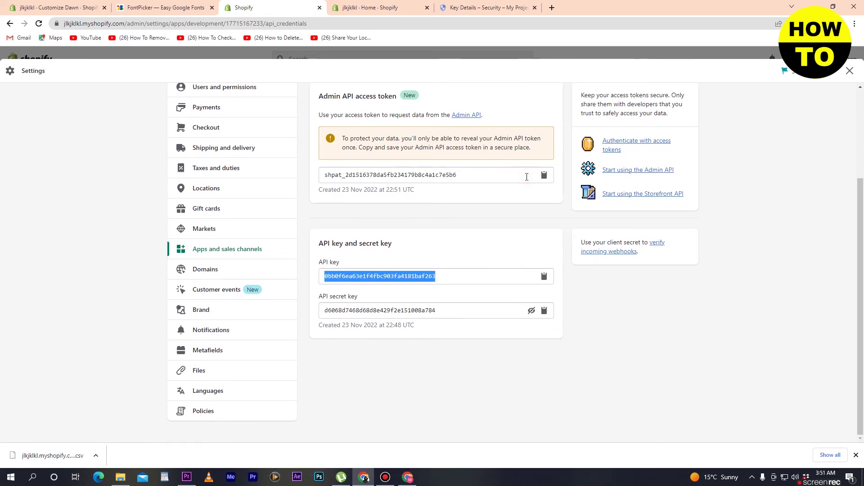
pyautogui.moveTo(325, 176); pyautogui.dragTo(478, 174)
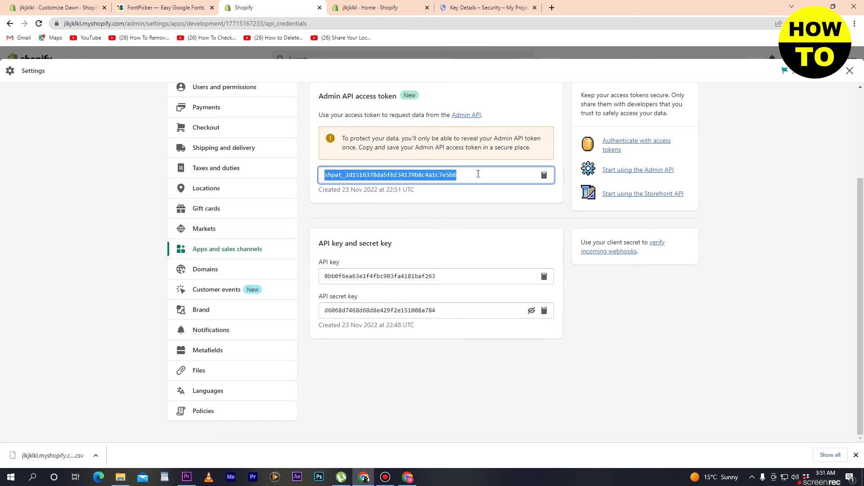
pyautogui.scroll(3, 359, 216)
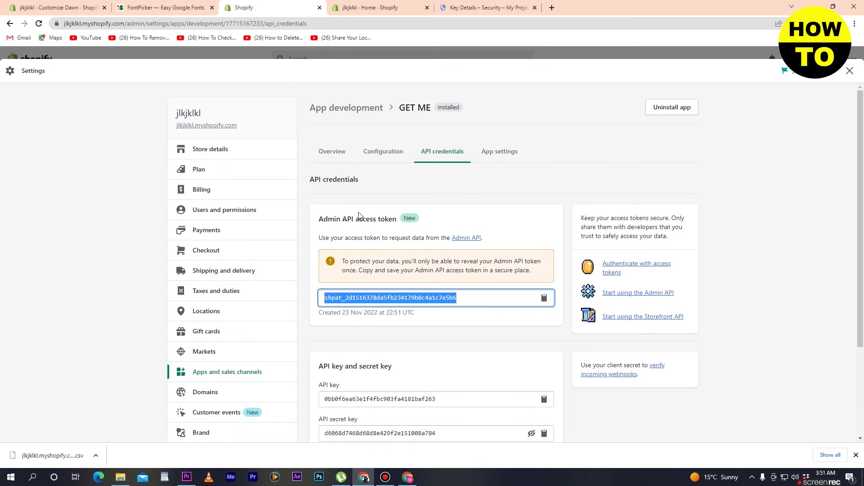
pyautogui.rightClick(431, 299)
pyautogui.click(440, 306)
# Open the app's settings and examine the app name, description and developer fields.
pyautogui.click(499, 152)
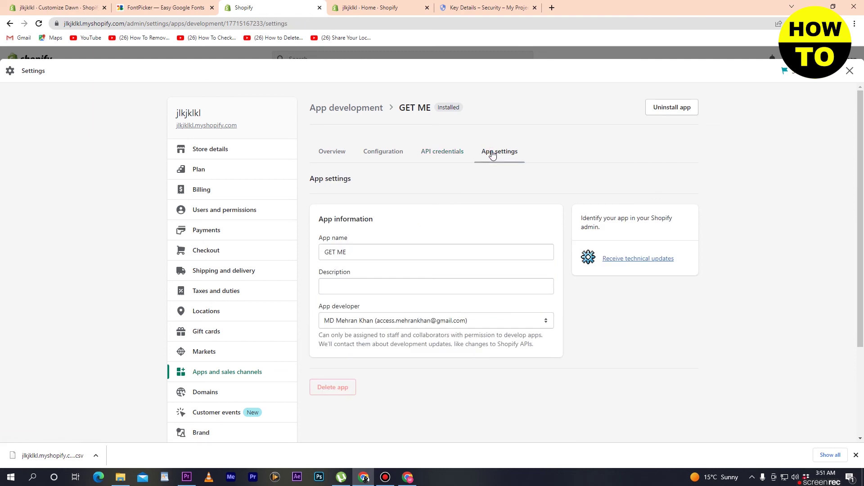
pyautogui.scroll(-2, 479, 249)
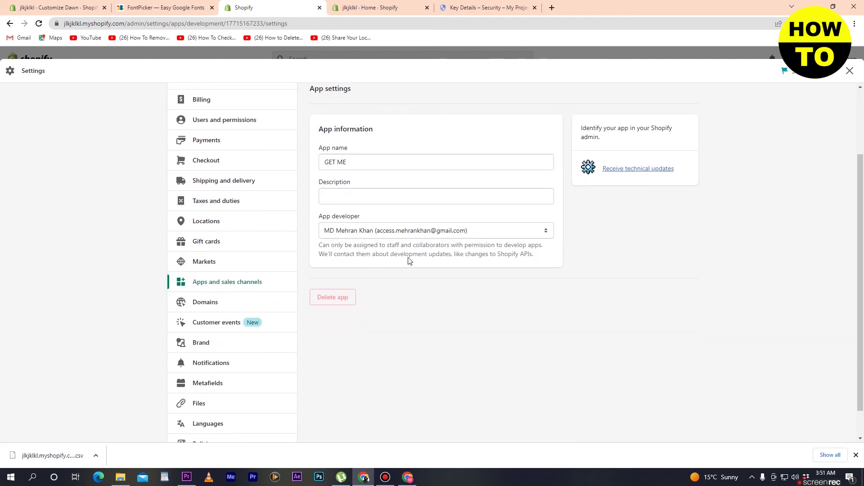
pyautogui.scroll(1, 408, 260)
pyautogui.click(357, 207)
pyautogui.click(362, 238)
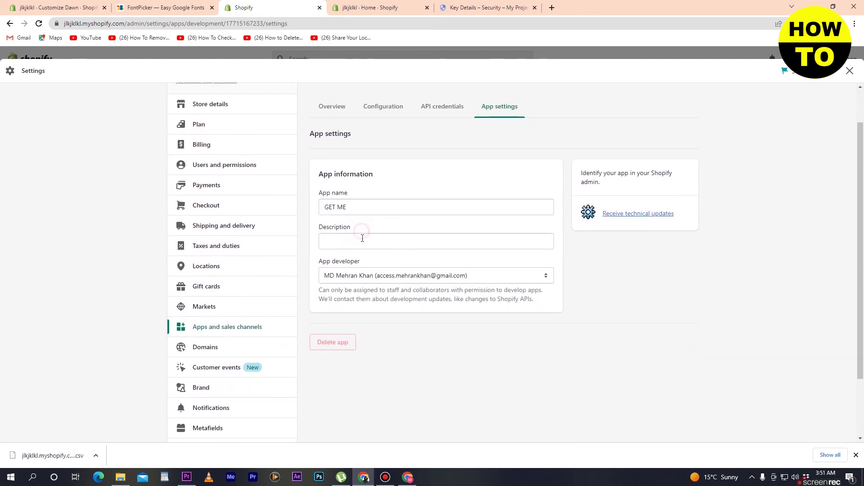
pyautogui.scroll(1, 405, 351)
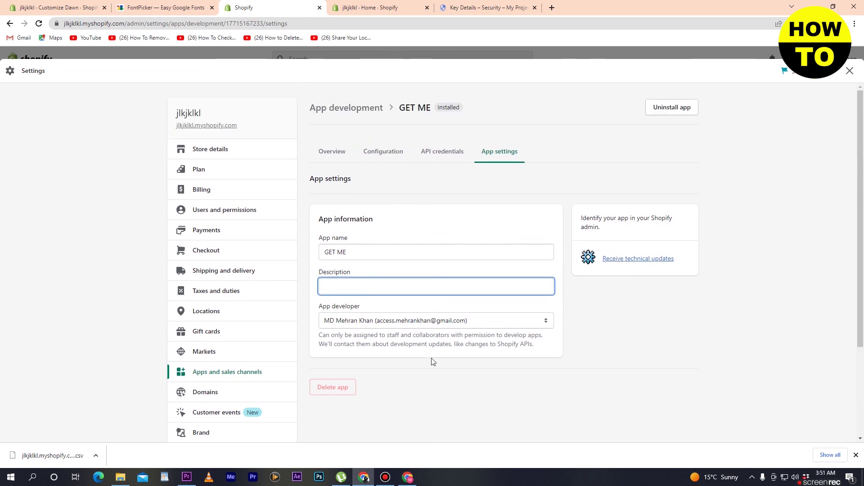
# Open the app's overview and examine its summary and development history.
pyautogui.click(381, 152)
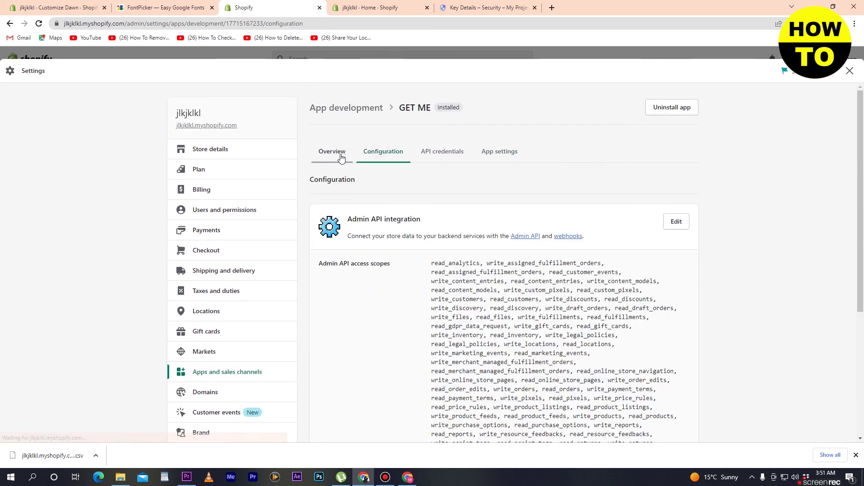
pyautogui.click(341, 157)
pyautogui.scroll(-2, 480, 232)
pyautogui.scroll(2, 480, 232)
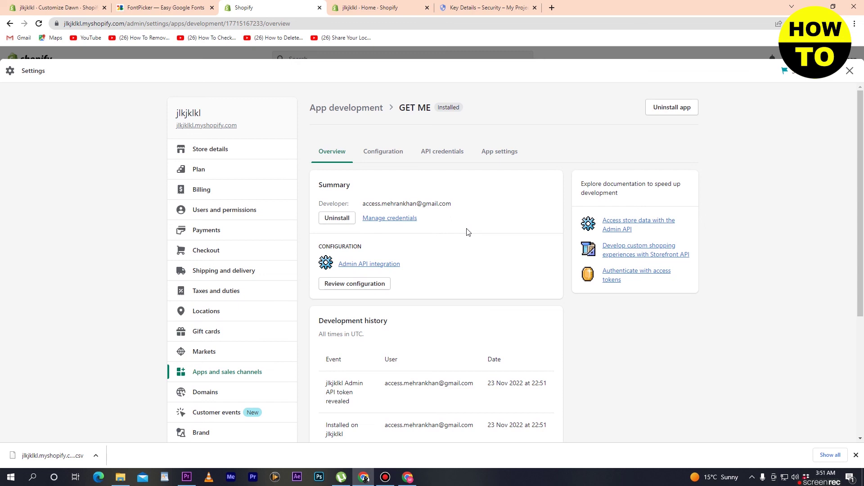
pyautogui.scroll(-4, 398, 310)
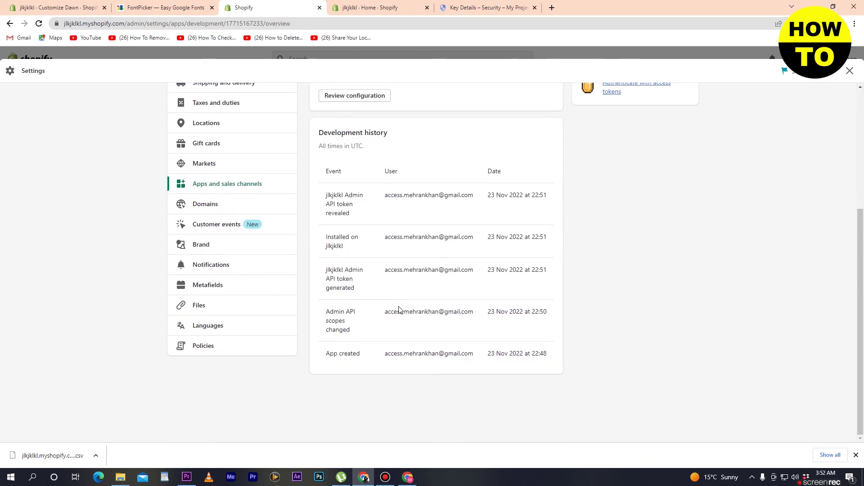
pyautogui.scroll(4, 351, 238)
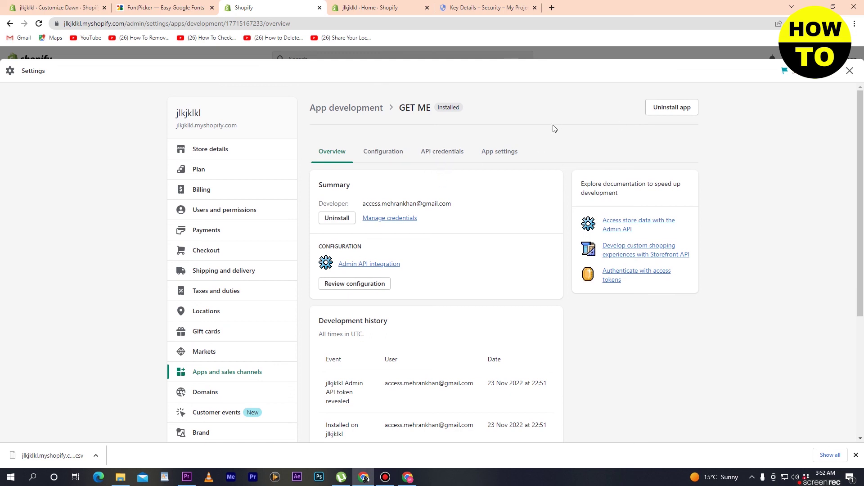
# Examine the Admin API access scopes in the app's configuration, then go back to App development.
pyautogui.click(390, 158)
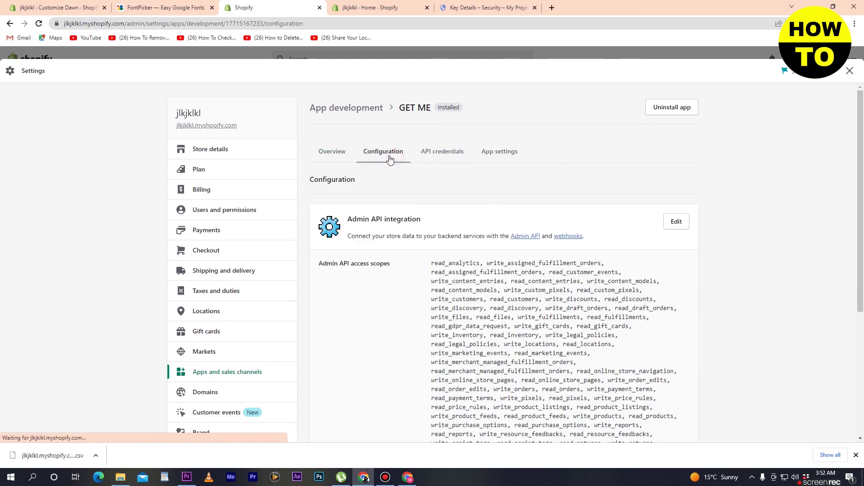
pyautogui.click(338, 151)
pyautogui.click(374, 153)
pyautogui.scroll(-4, 484, 270)
pyautogui.scroll(4, 485, 271)
pyautogui.scroll(-1, 484, 270)
pyautogui.scroll(1, 484, 271)
pyautogui.scroll(-4, 485, 270)
pyautogui.scroll(4, 484, 270)
pyautogui.click(334, 108)
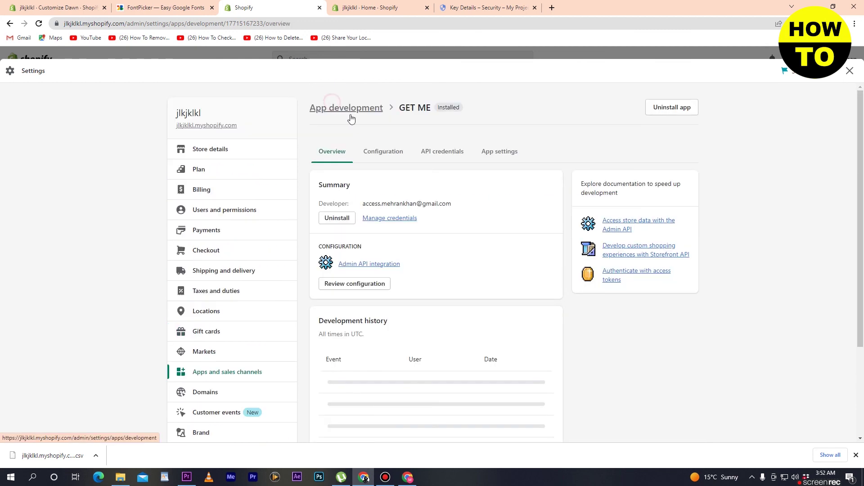